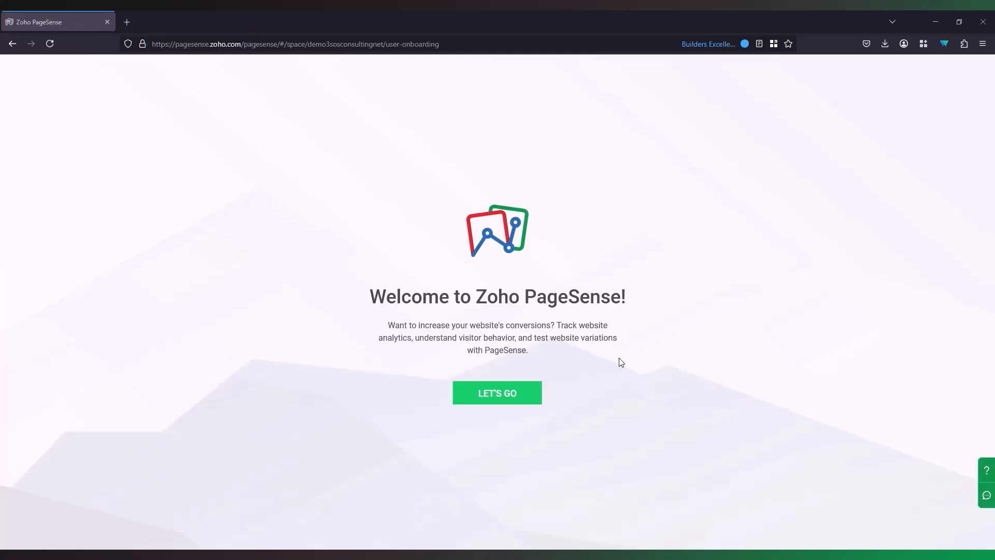
Step: Start the account setup and enter the phone number with the Australia country code
left_click(529, 399)
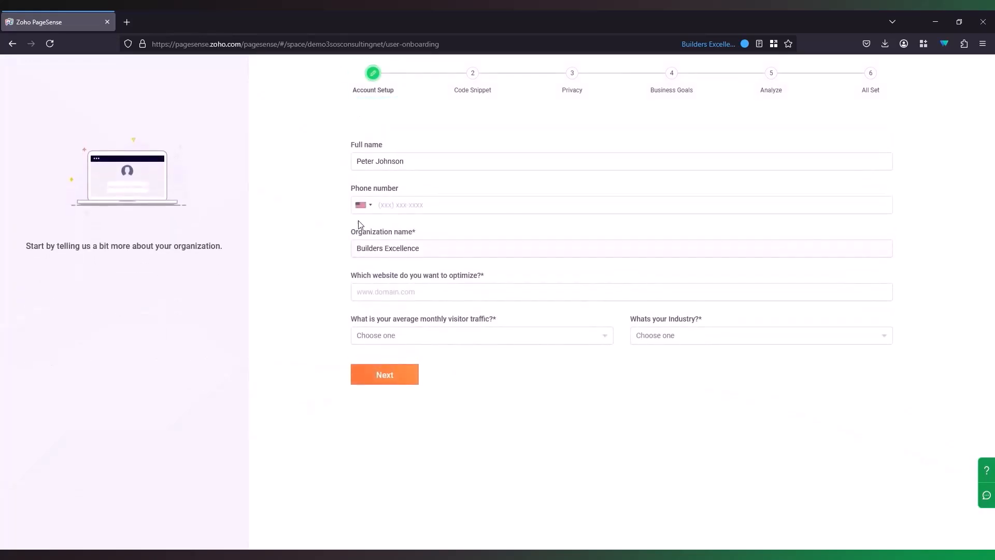
left_click(363, 204)
scroll(399, 264, "down", 4)
left_click(399, 264)
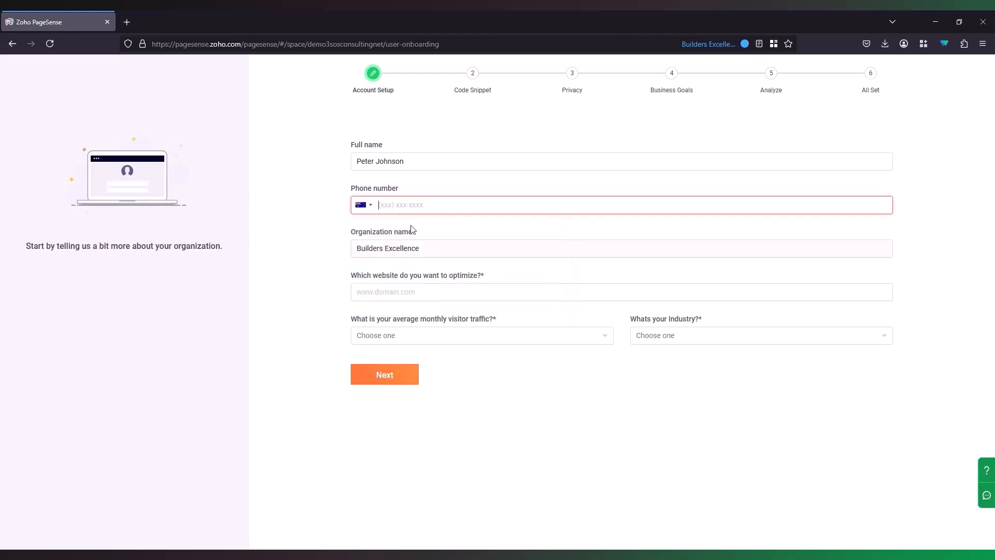
Step: Choose Internet Retail as the industry, save the details, and copy the tracking snippet
left_click(718, 336)
scroll(720, 398, "down", 4)
scroll(707, 424, "up", 4)
left_click(720, 389)
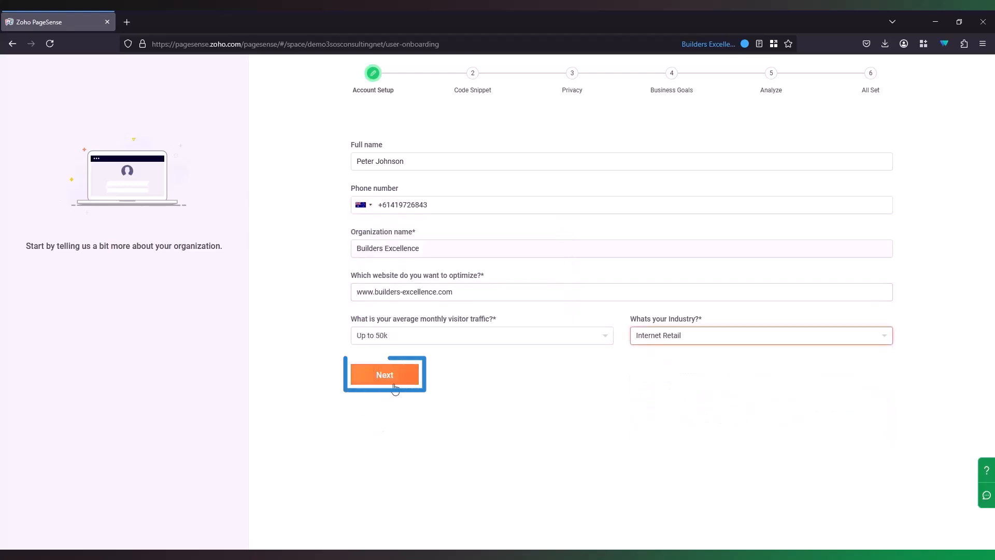
left_click(389, 383)
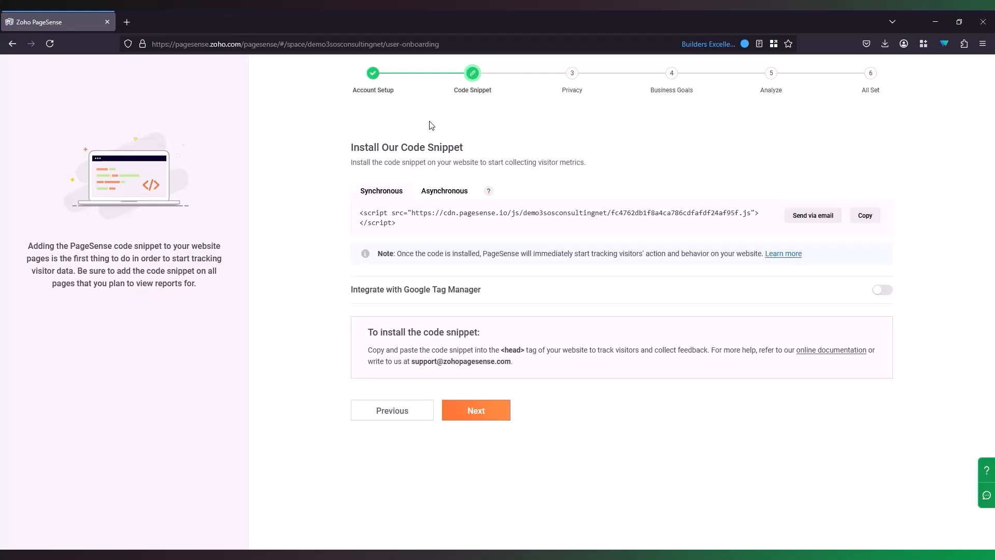
left_click(865, 215)
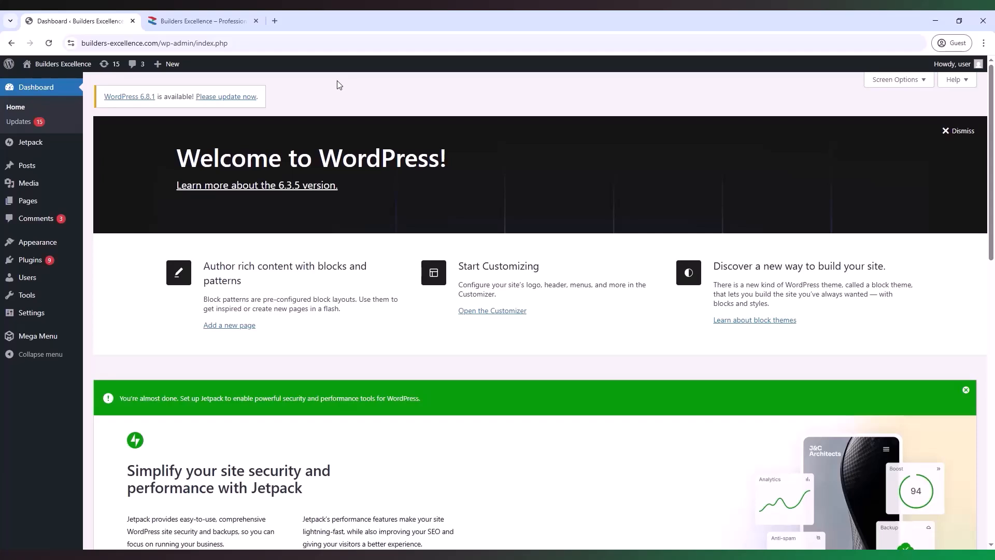
Step: Paste the PageSense tracking script into the head section of the Theme Header (header.php)
mouse_move(78, 242)
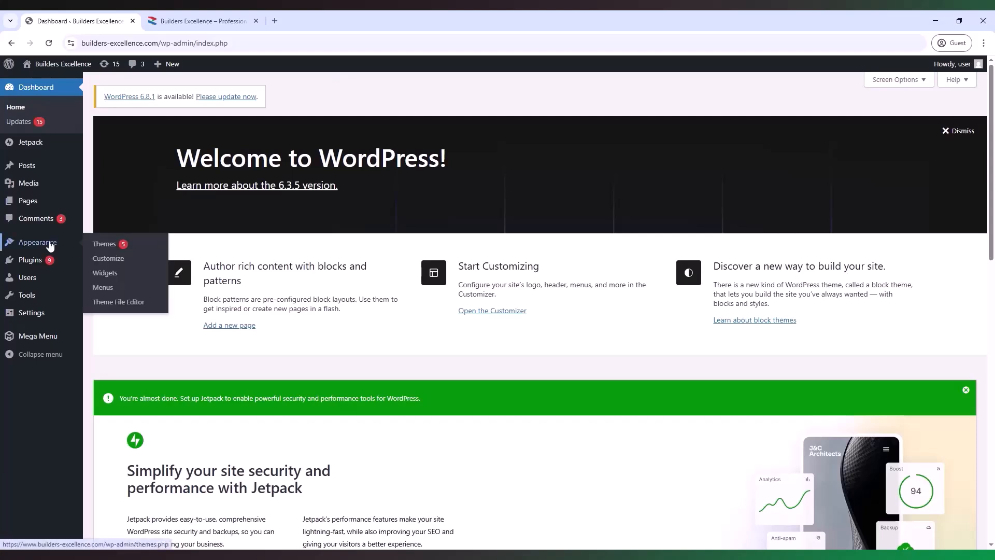
left_click(138, 306)
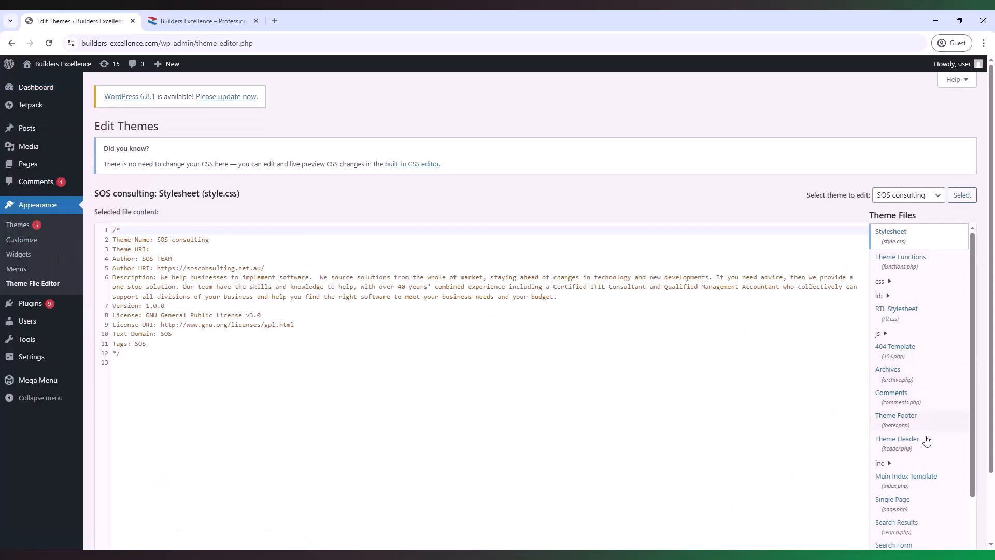
left_click(924, 445)
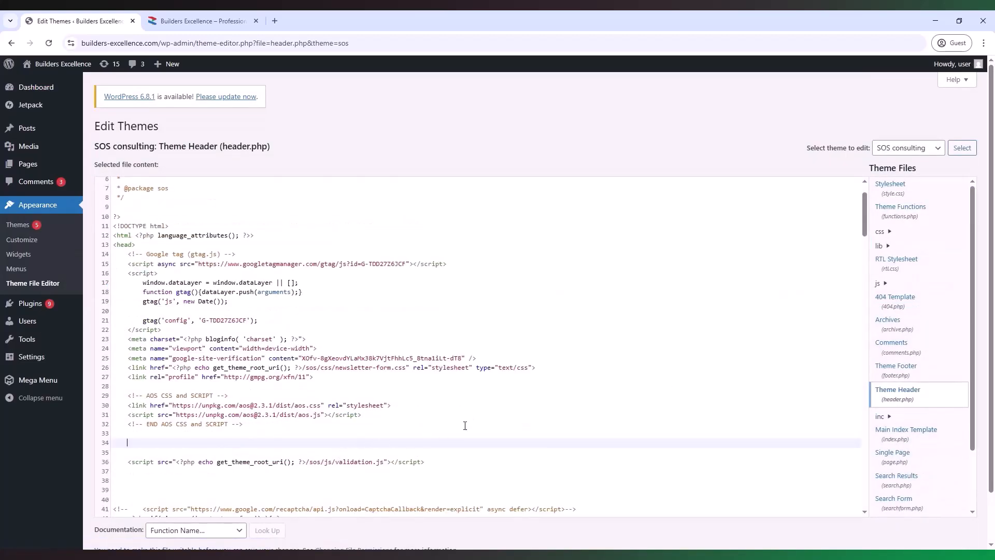
key("ctrl+v")
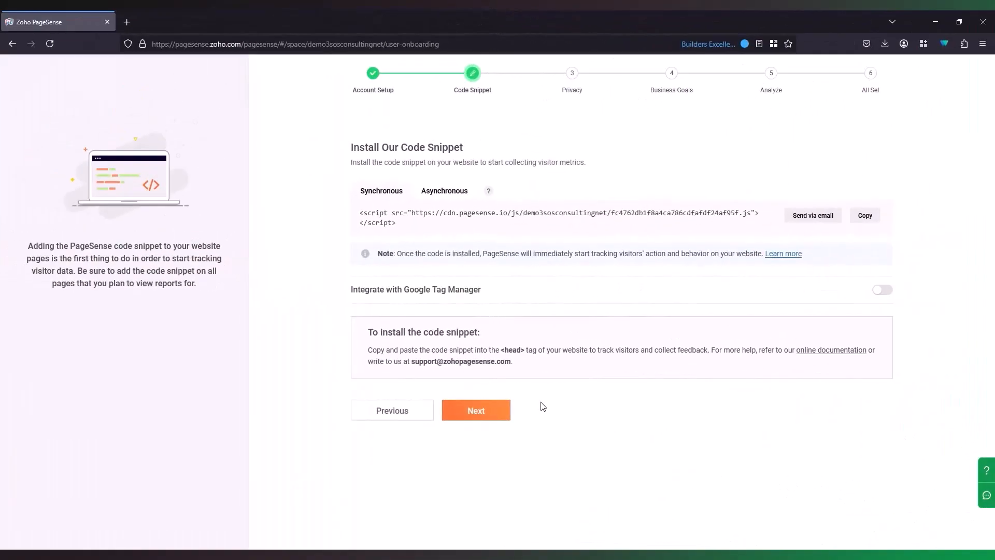
Step: Continue from the Code Snippet step to the Privacy step
left_click(492, 419)
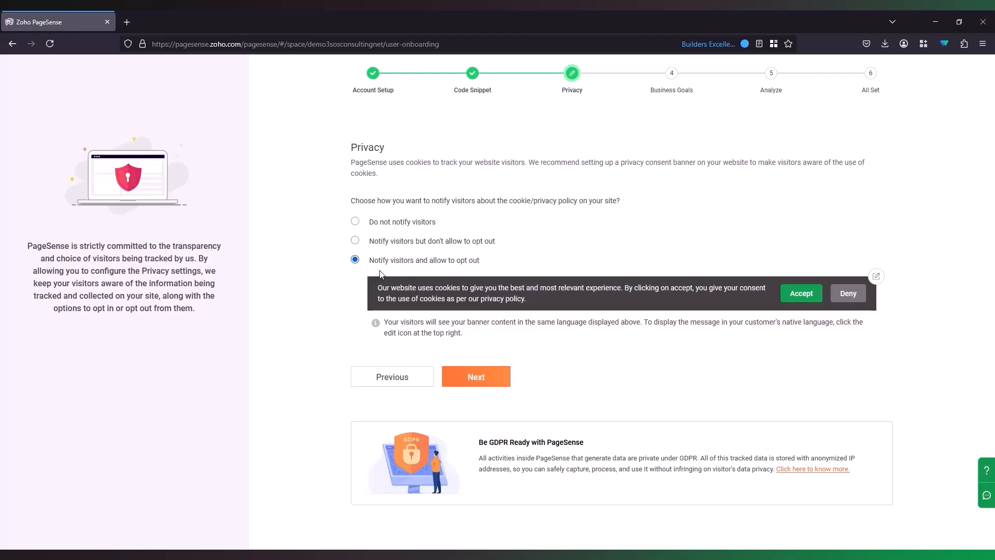
Step: Choose 'Notify visitors but don't allow to opt out' and save the privacy settings
left_click(393, 225)
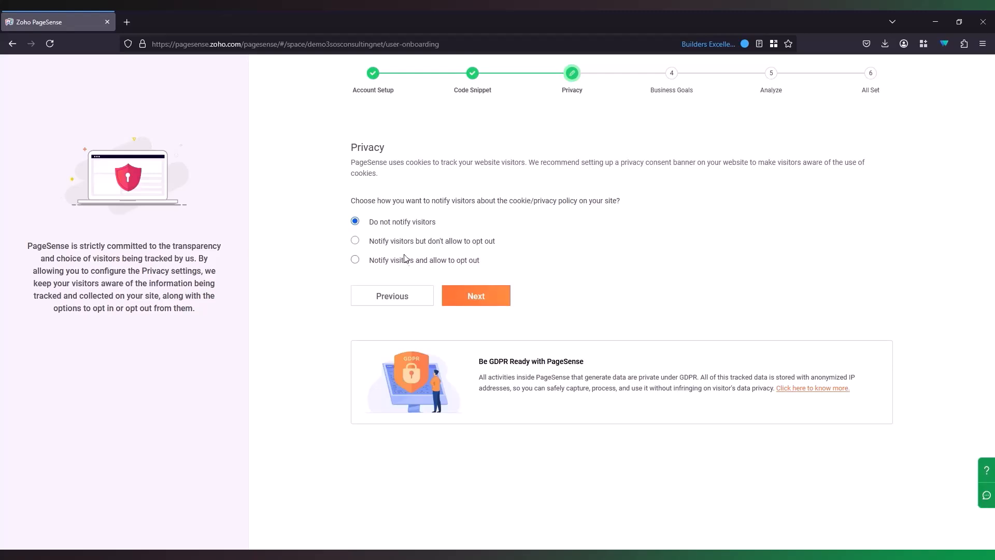
left_click(410, 247)
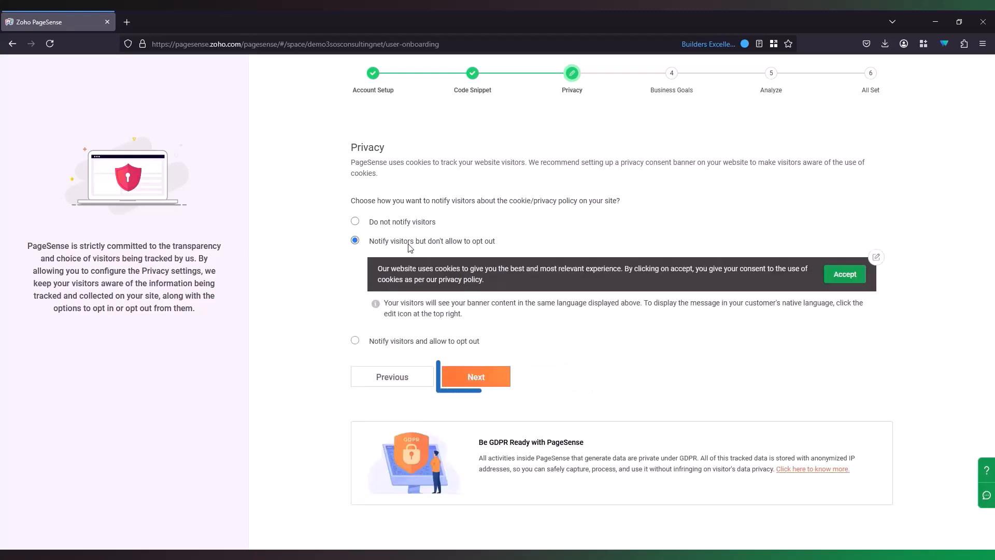
left_click(482, 382)
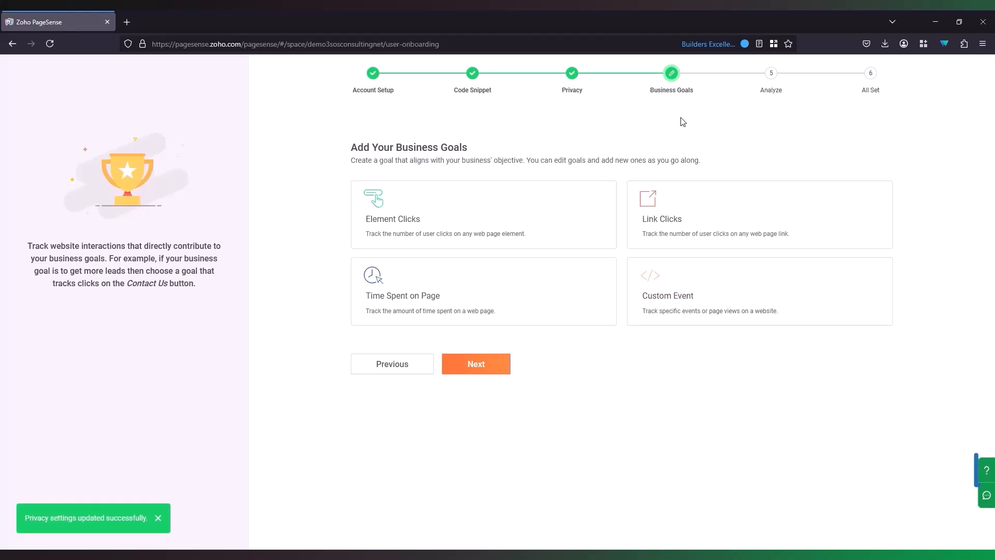
Step: Skip Business Goals and switch on 'Enable Heatmap for all pages'
left_click(483, 369)
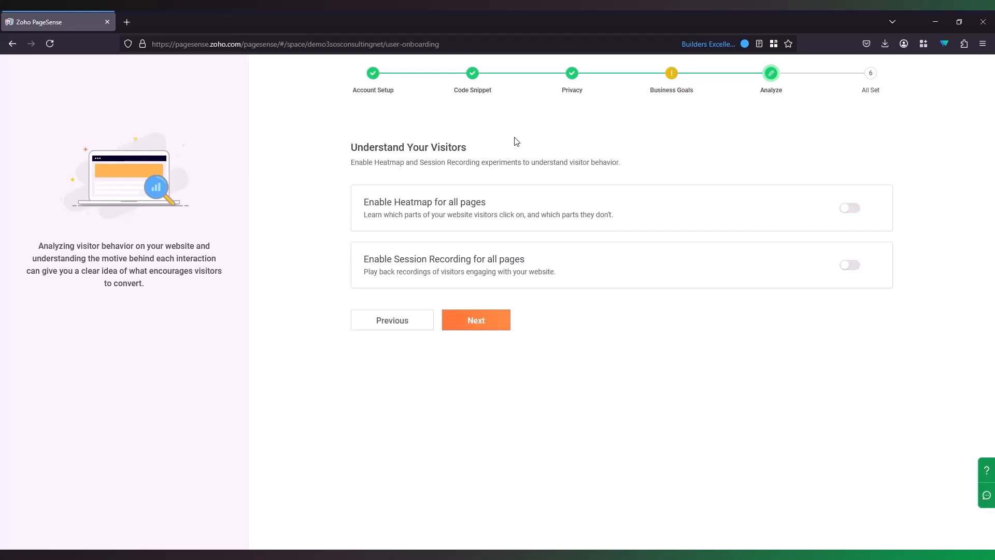
left_click(849, 208)
Step: Start the project, skip the guided walkthrough, and go to Heatmap in the sidebar
left_click(483, 325)
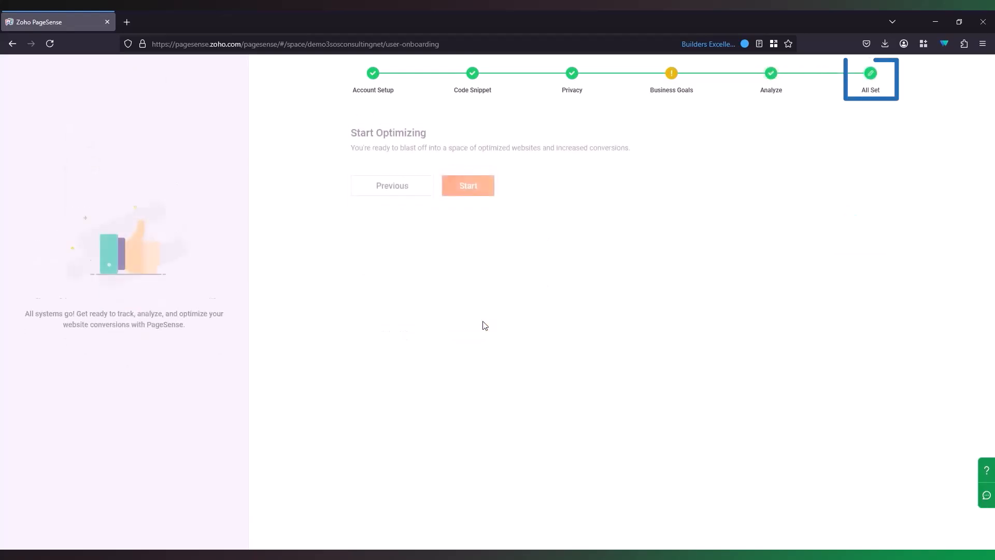
left_click(481, 210)
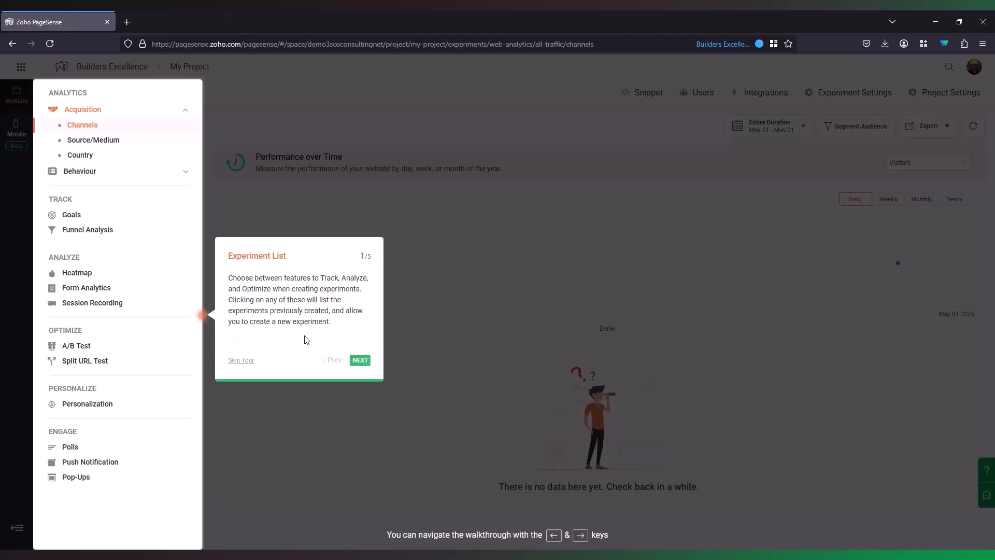
left_click(246, 362)
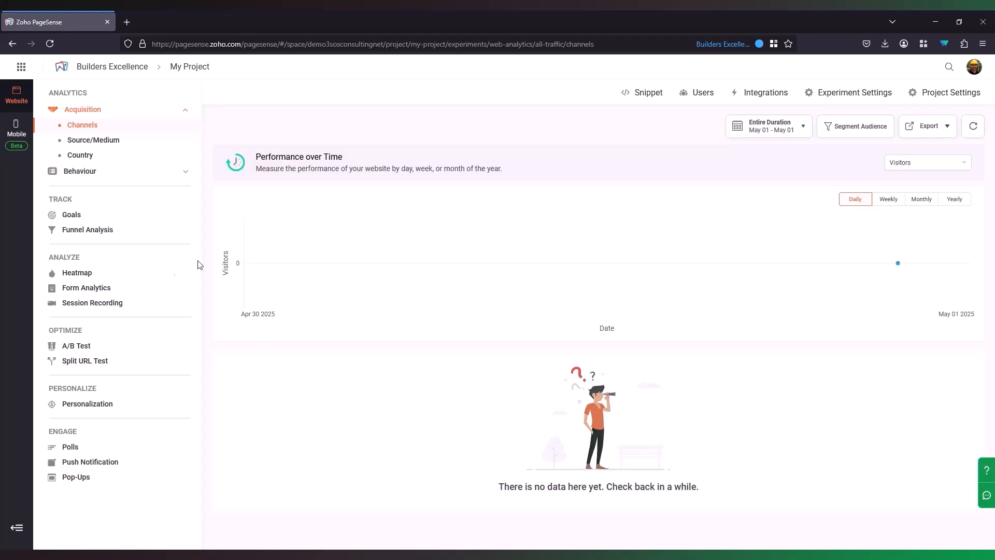
left_click(78, 276)
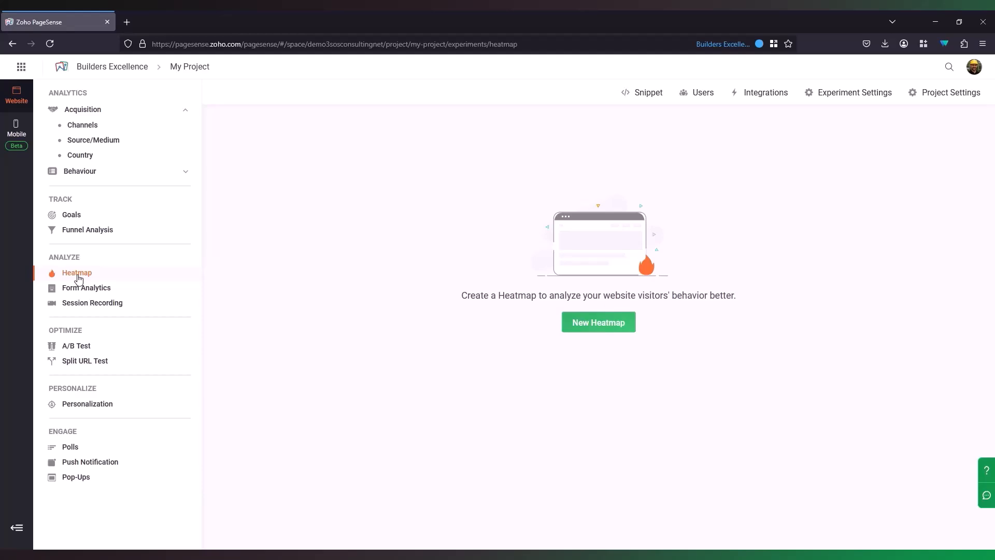
Step: Verify the snippet installation for builders-excellence.com, then return to Website > Heatmap
left_click(644, 98)
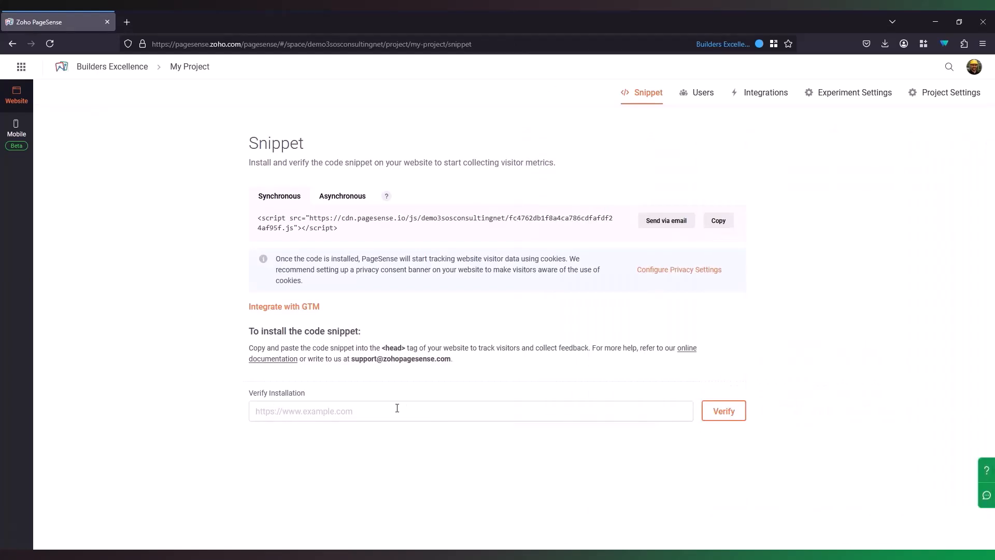
left_click(405, 409)
key("ctrl+v")
left_click(724, 410)
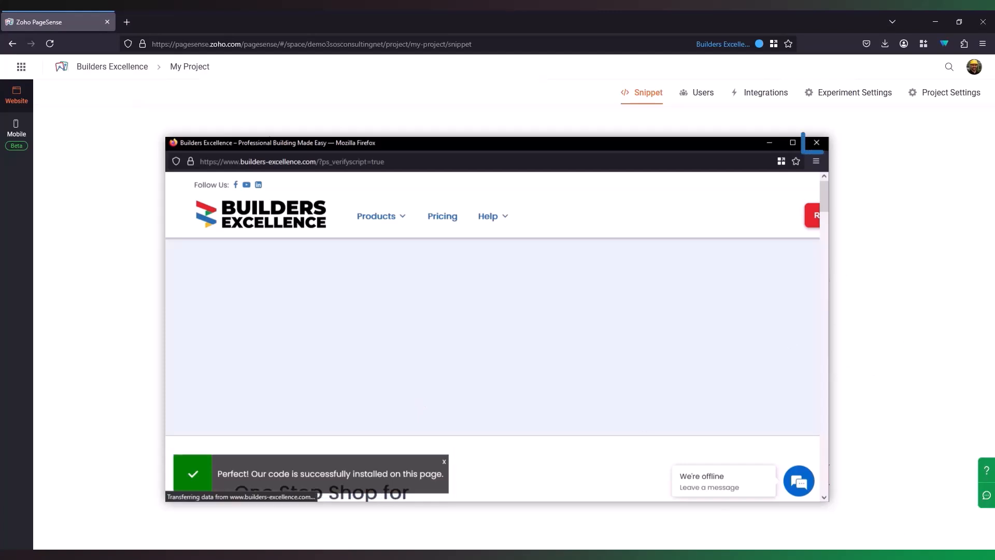
left_click(817, 142)
left_click(17, 96)
left_click(52, 273)
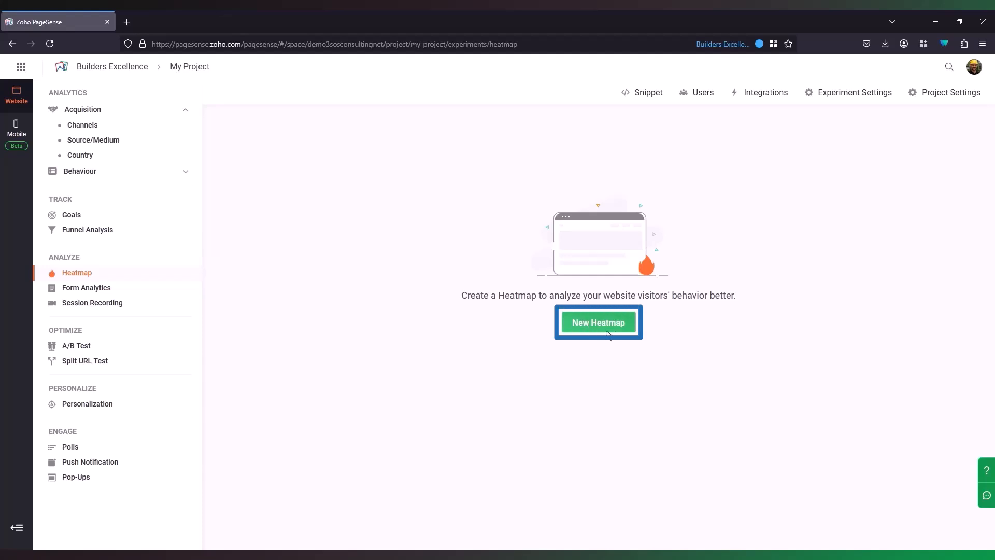
left_click(626, 330)
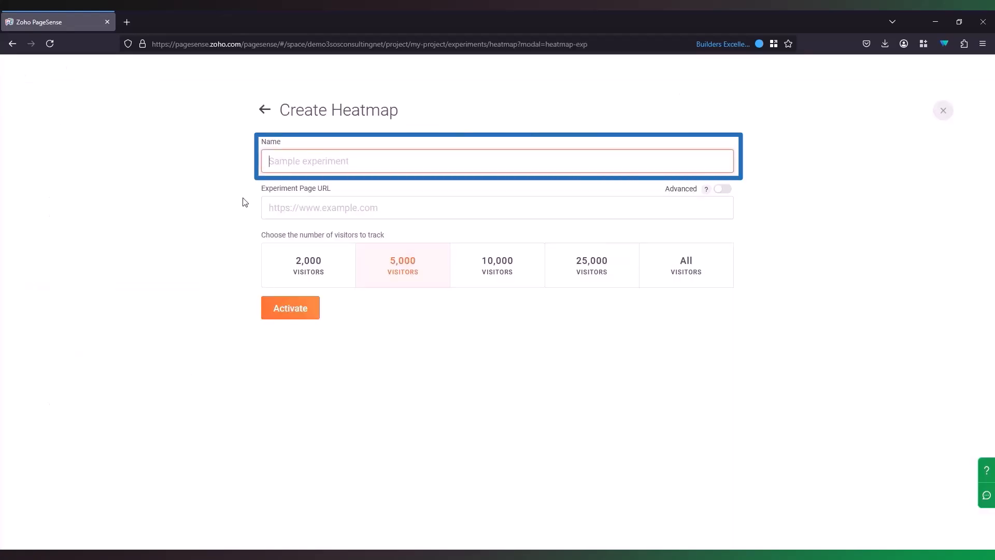
type("Builders Excellence Website Heatmap")
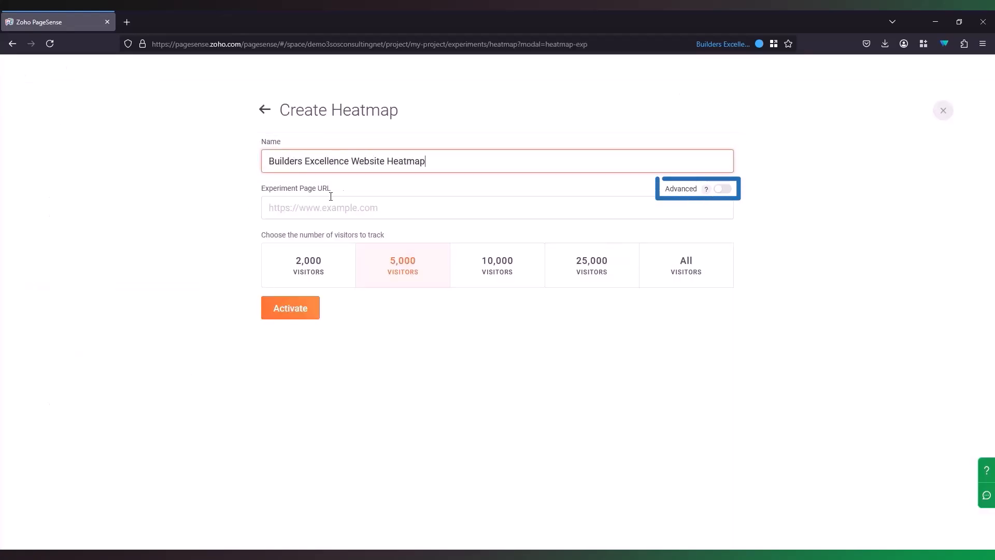
left_click(723, 190)
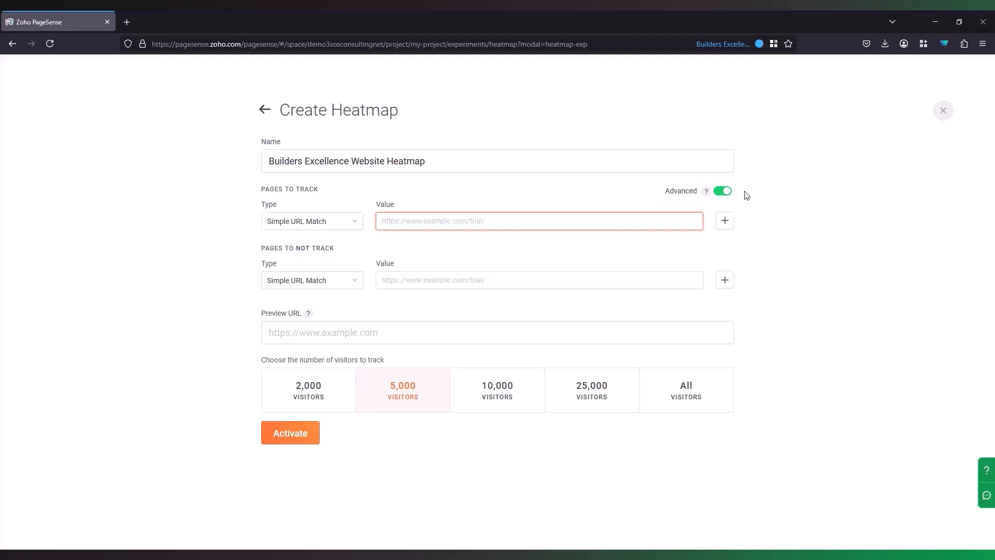
left_click(305, 221)
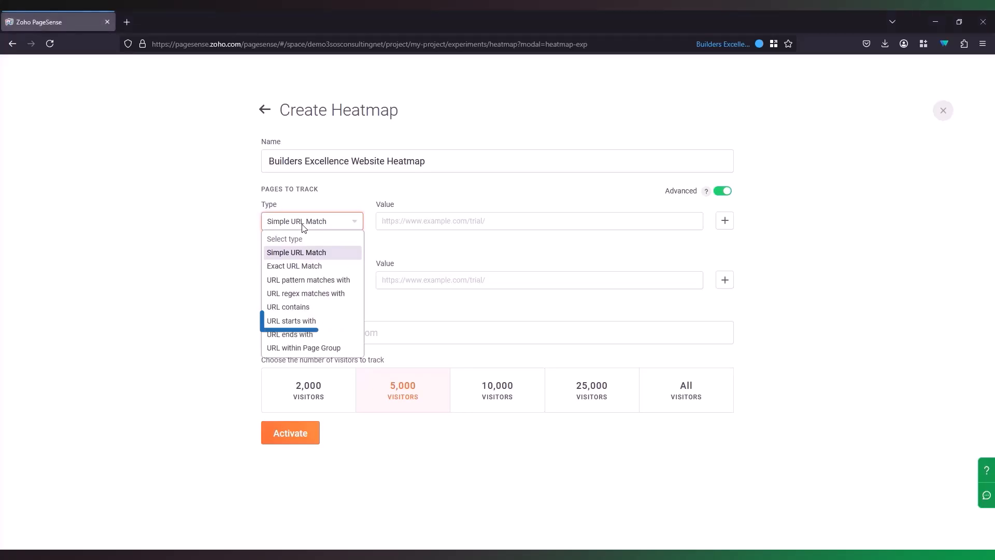
left_click(300, 322)
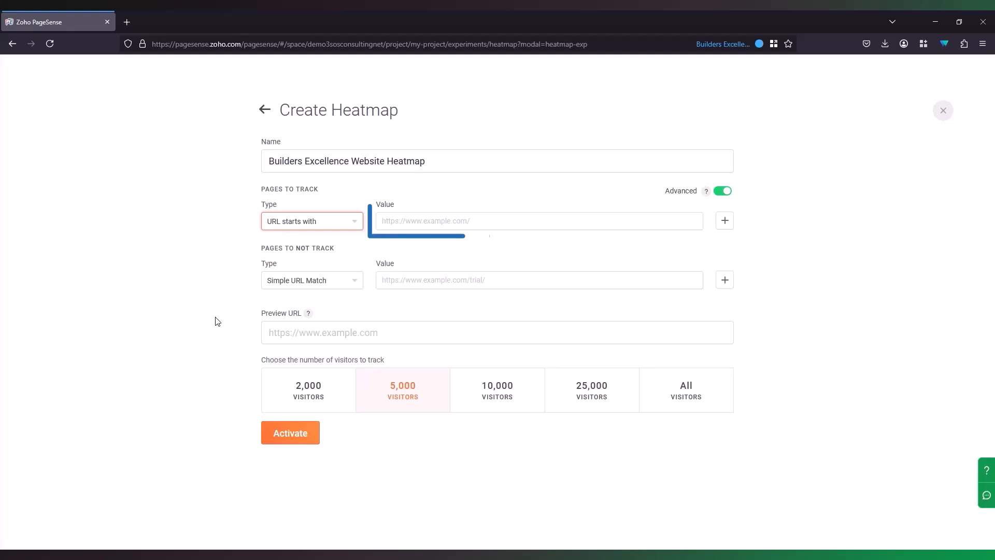
left_click(421, 222)
type("https://www.builders-excellence.com/")
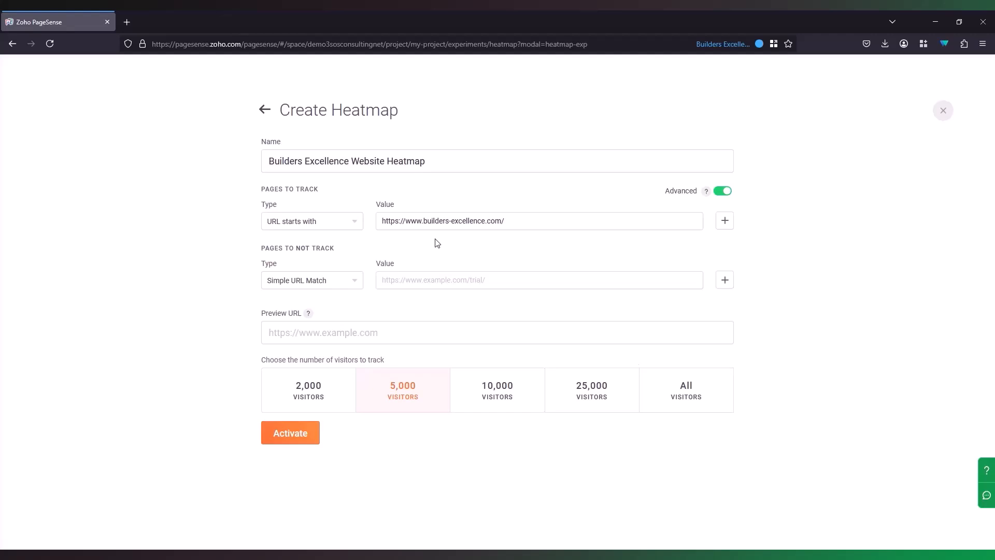
Step: Track all visitors, set the site address as preview URL, and activate the heatmap
left_click(675, 397)
left_click(311, 330)
type("https://www.builders-excellence.com/")
left_click(217, 329)
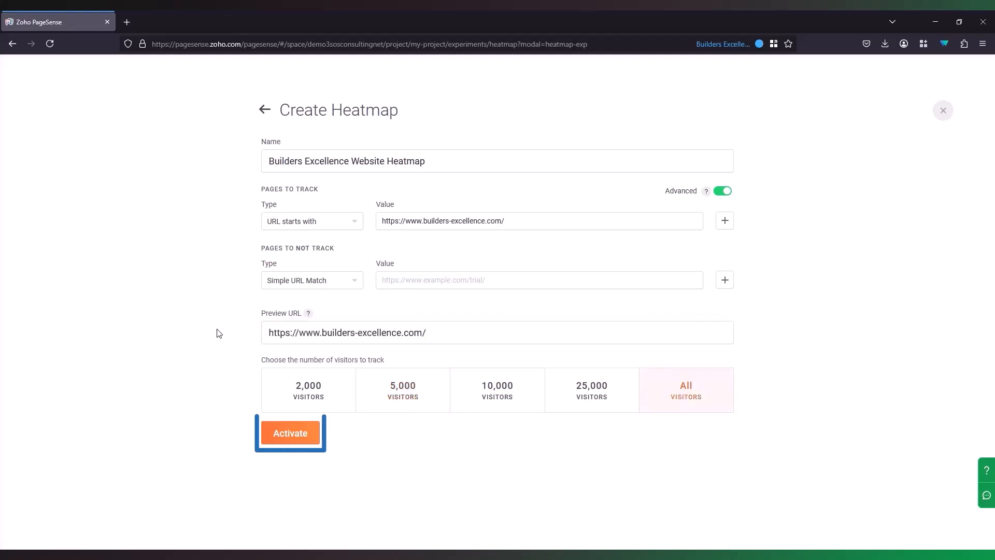
left_click(303, 440)
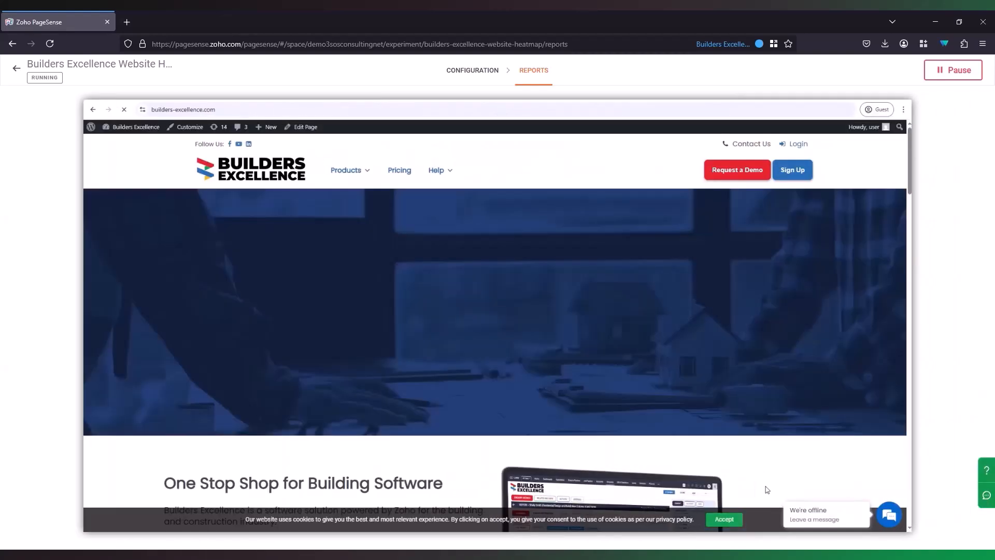
Step: Accept the cookie banner, refresh the report, and open the builders-excellence.com heatmap page
left_click(724, 518)
scroll(490, 279, "down", 3)
scroll(441, 325, "down", 8)
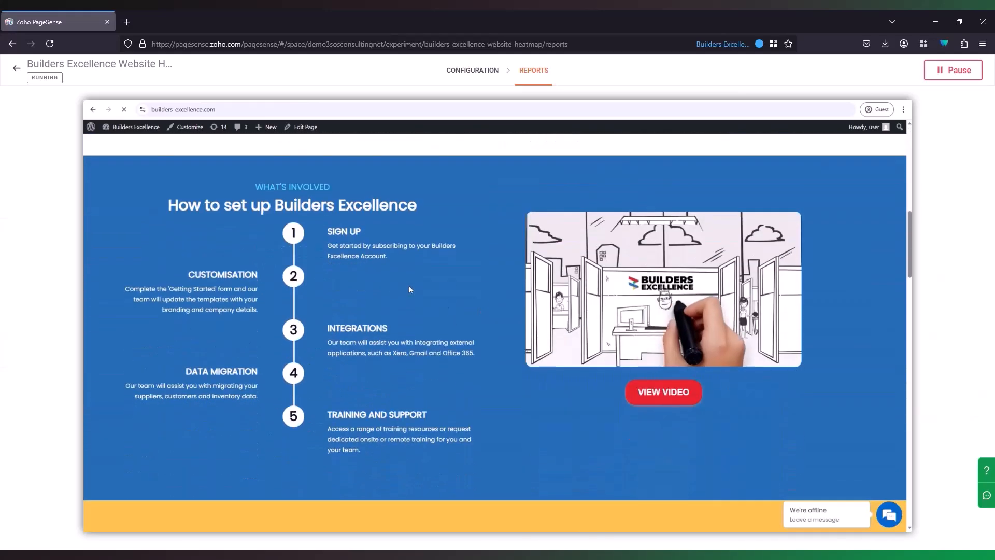
scroll(501, 381, "down", 5)
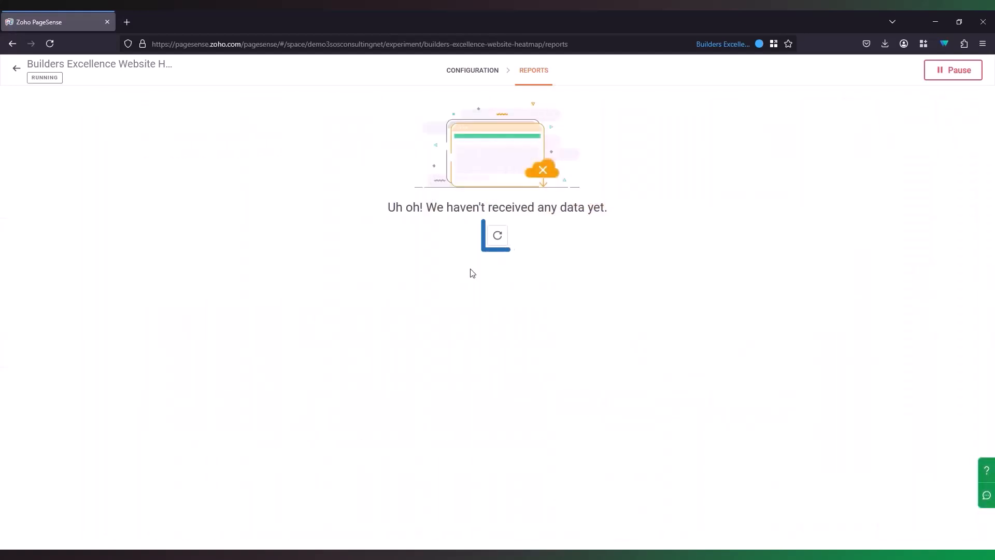
left_click(498, 236)
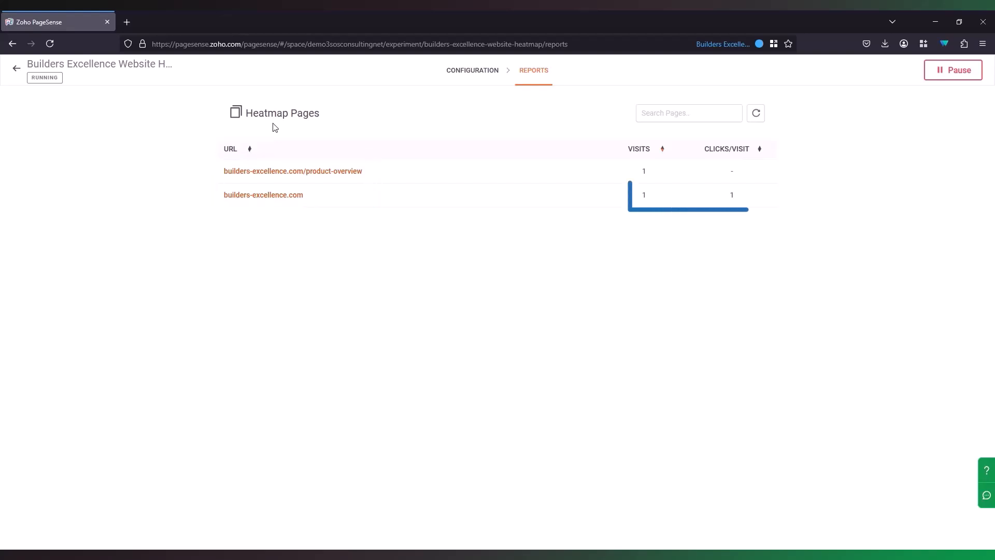
left_click(332, 199)
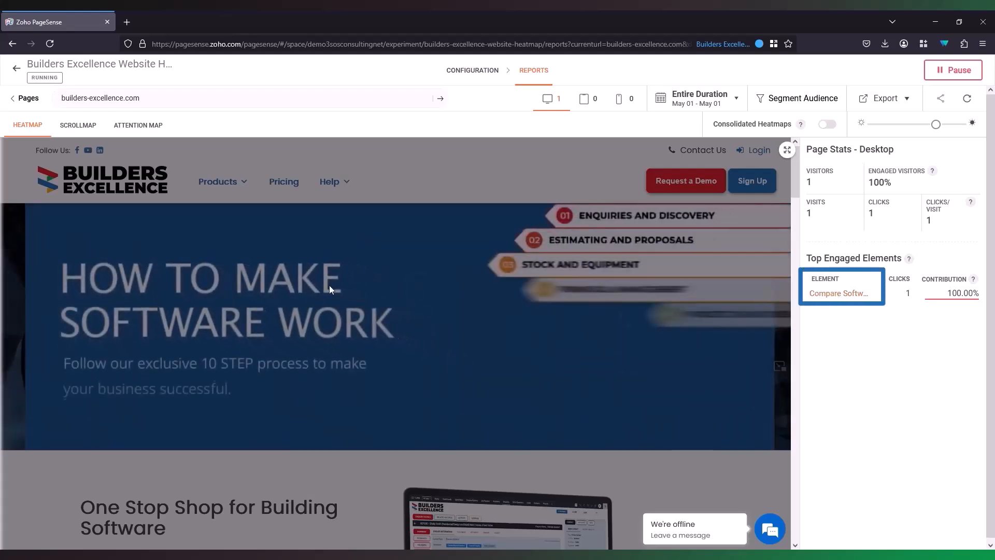
Step: Switch the builders-excellence.com heatmap report to the Scrollmap tab
scroll(230, 199, "down", 4)
mouse_move(217, 158)
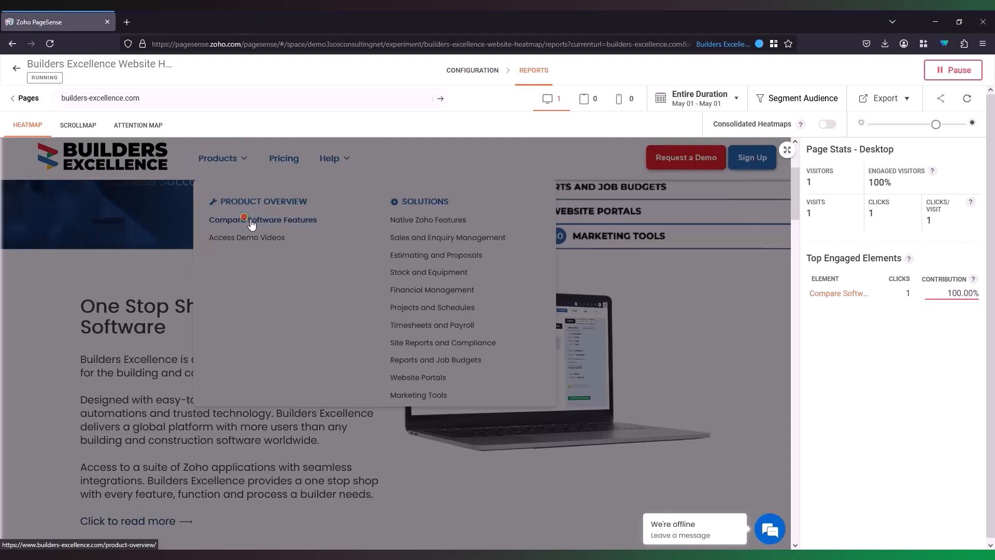
left_click(66, 125)
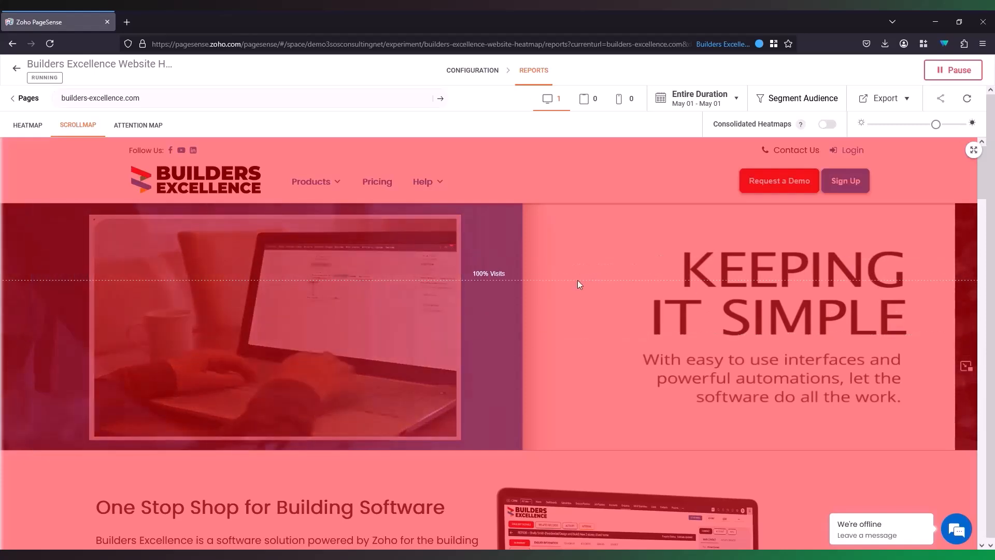
Step: Check scroll depth down the scrollmap and back, then view the Attention Map (3.1s average at top)
scroll(446, 339, "down", 5)
scroll(447, 338, "down", 10)
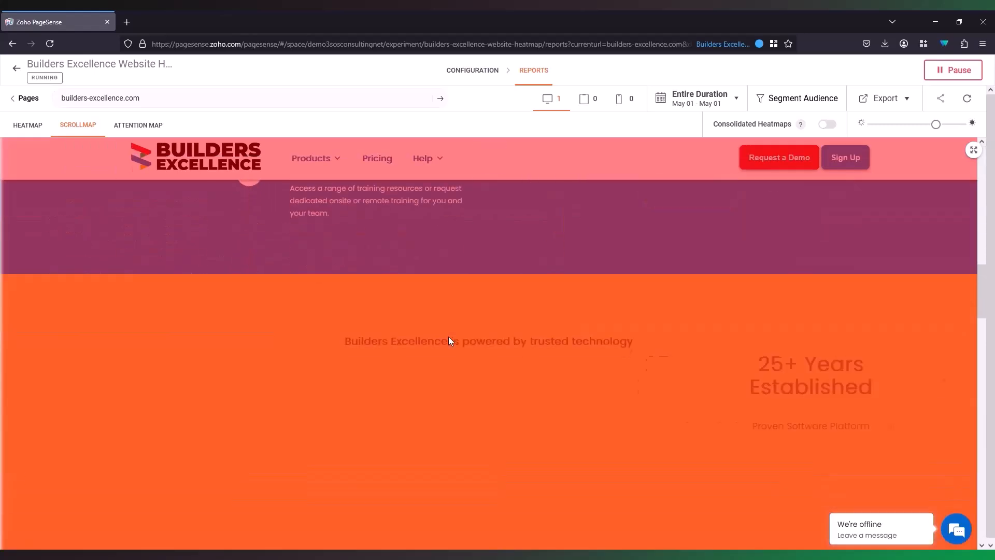
scroll(457, 339, "down", 9)
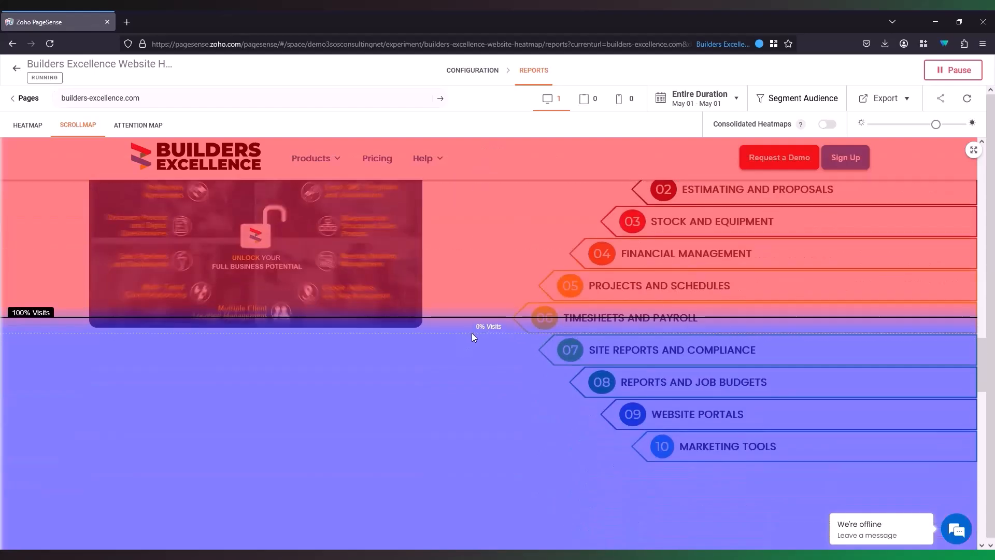
scroll(487, 338, "down", 2)
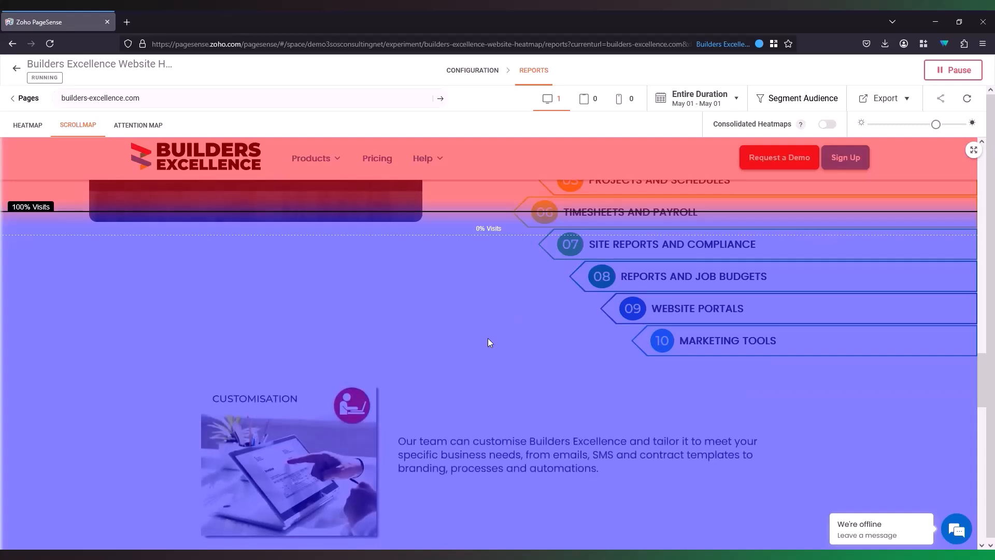
scroll(487, 338, "up", 3)
scroll(488, 342, "up", 20)
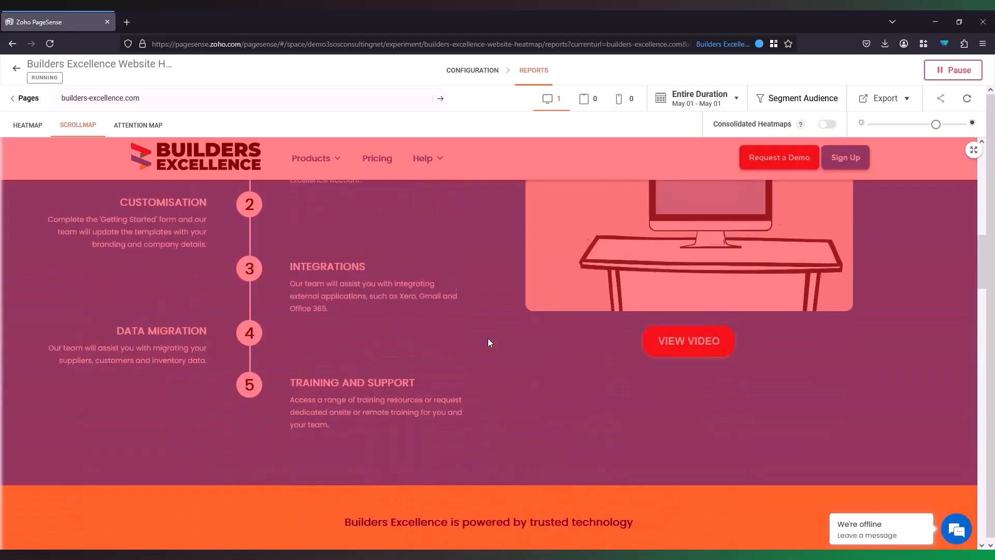
scroll(488, 338, "up", 8)
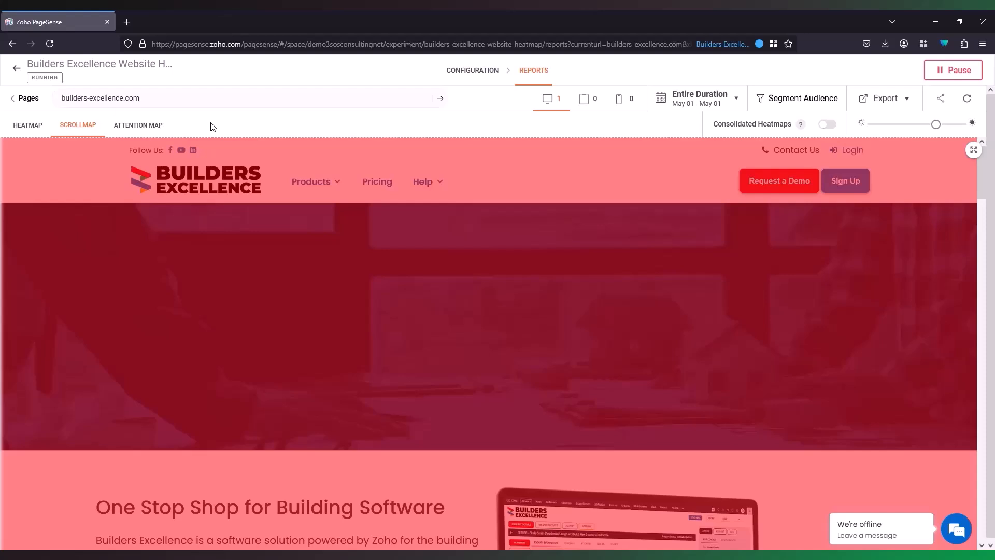
left_click(161, 127)
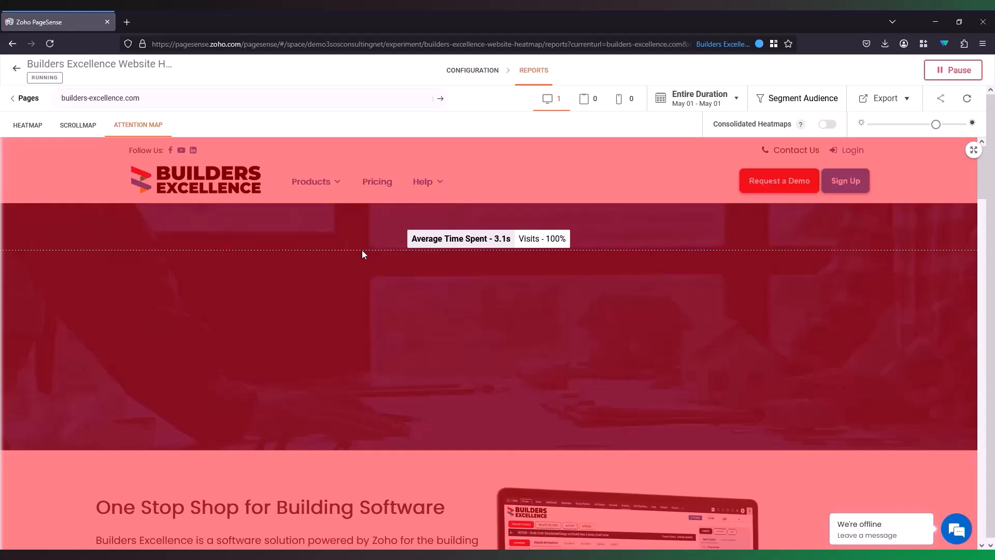
Step: Inspect time spent down the attention map, then return to the Heatmap with 1 visitor, 1 visit, 1 click
scroll(363, 252, "down", 10)
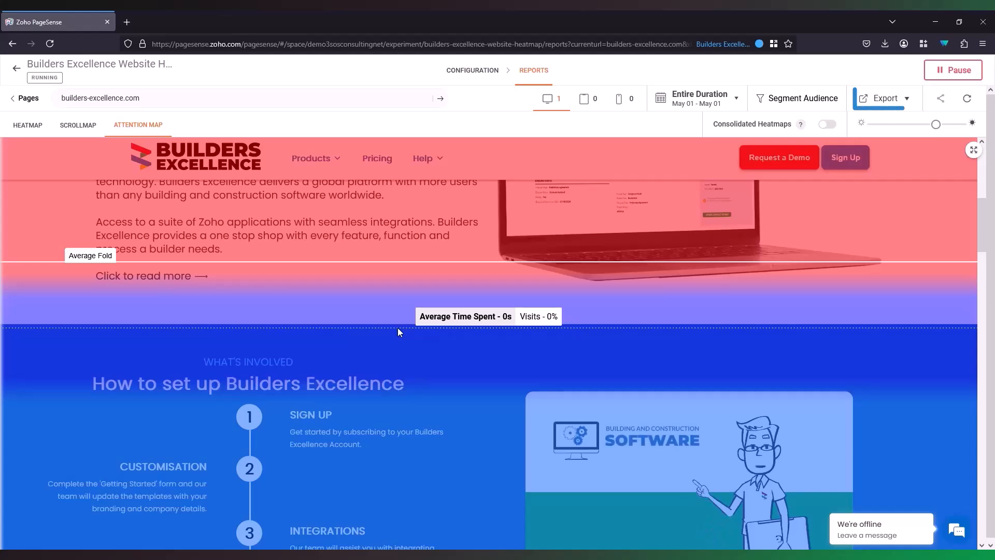
scroll(398, 326, "down", 6)
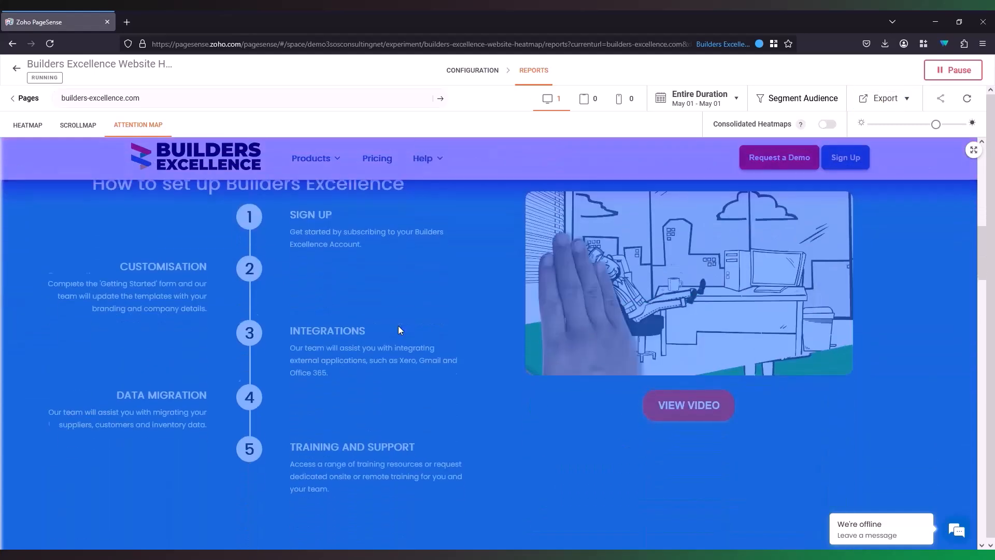
scroll(399, 324, "down", 5)
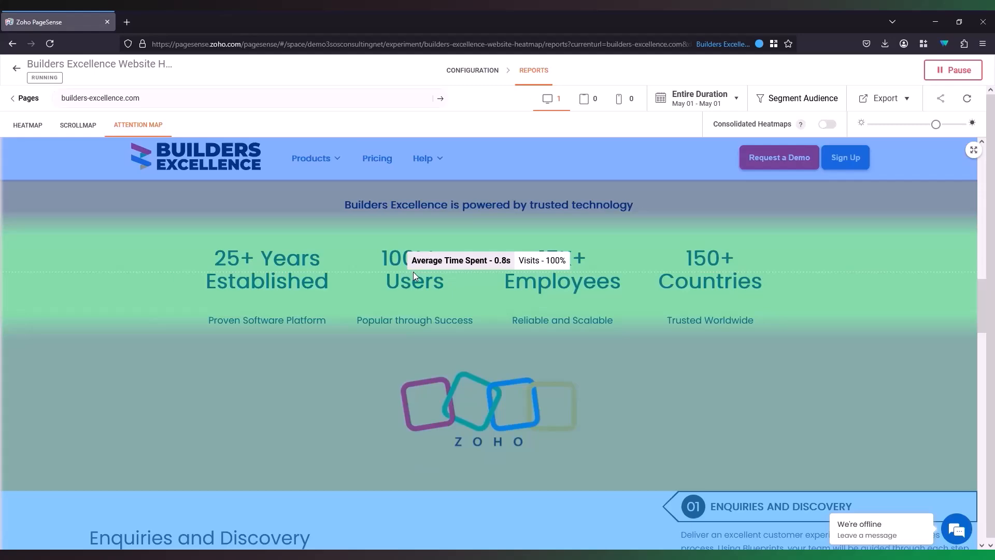
scroll(413, 275, "down", 9)
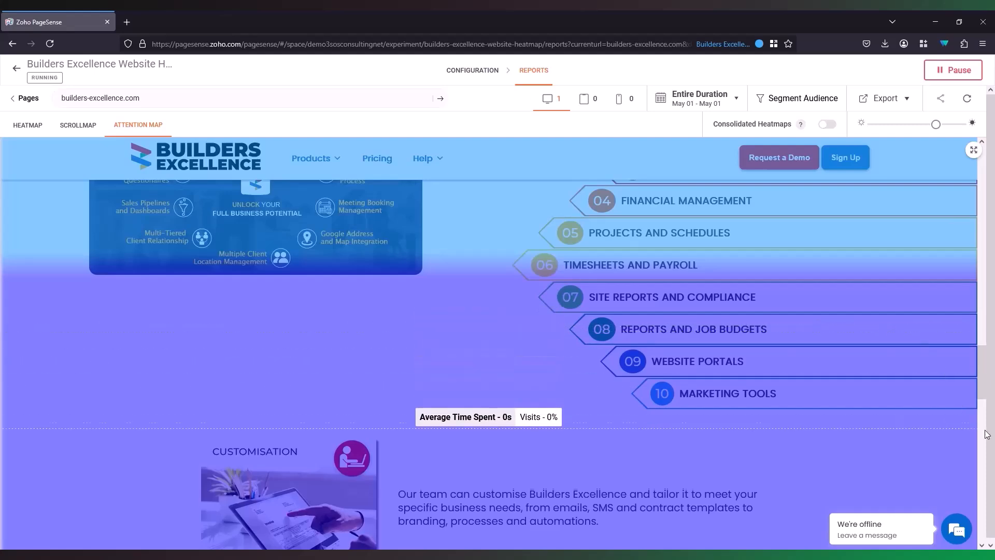
left_click_drag(983, 385, 866, 110)
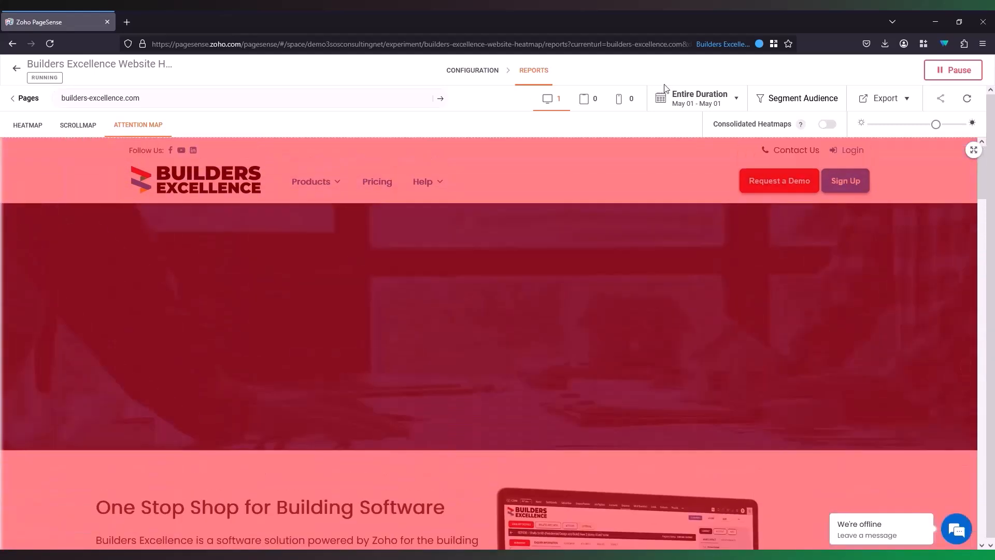
left_click(37, 124)
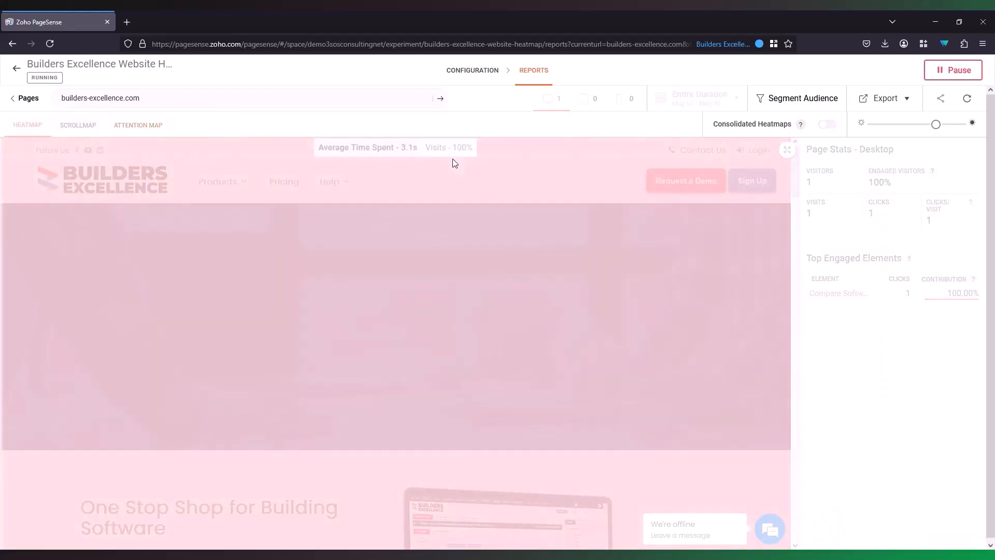